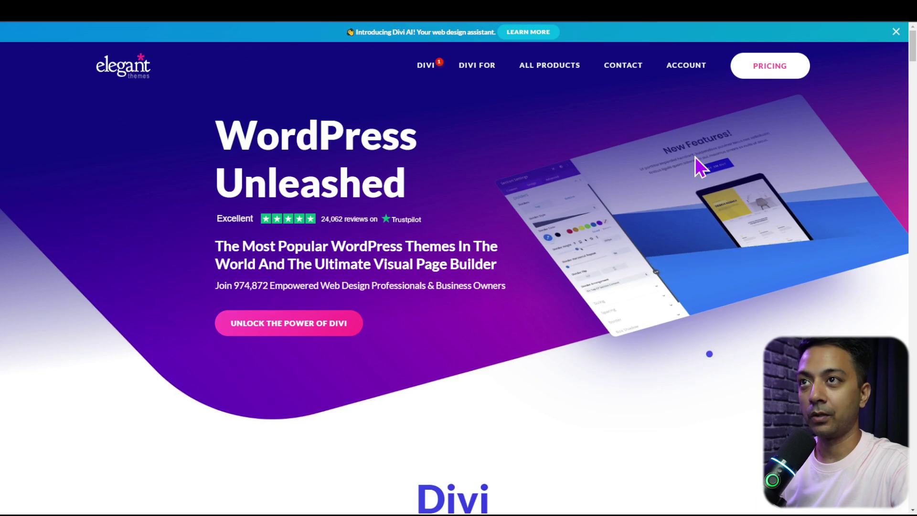
Open the account's members area and go to its Divi Dash website manager
mouse_move(687, 81)
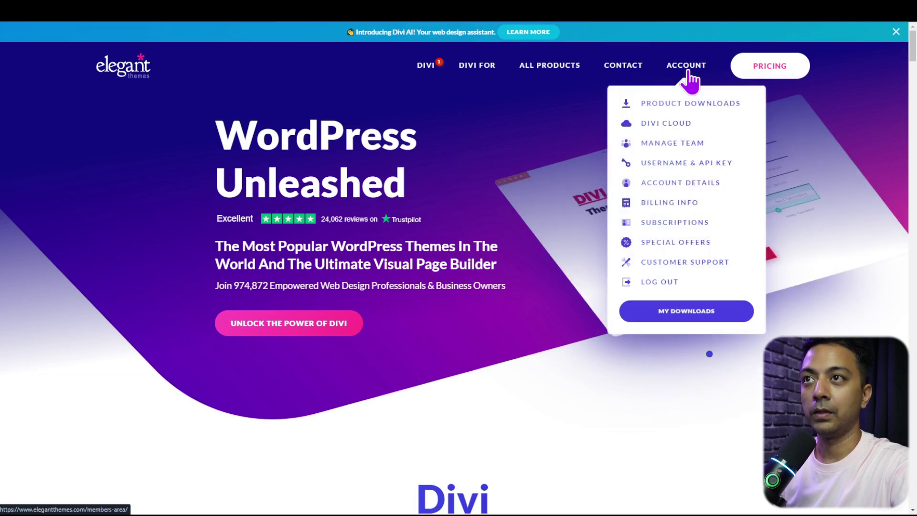
click(687, 81)
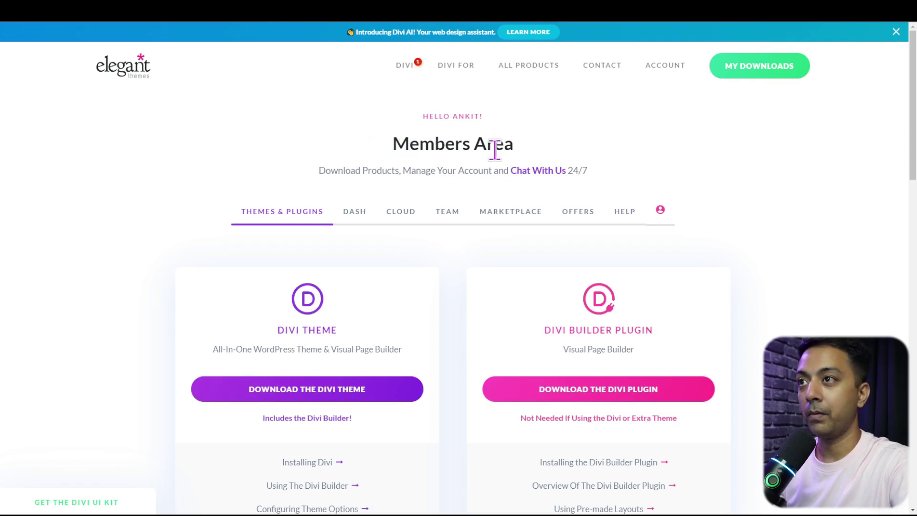
click(352, 227)
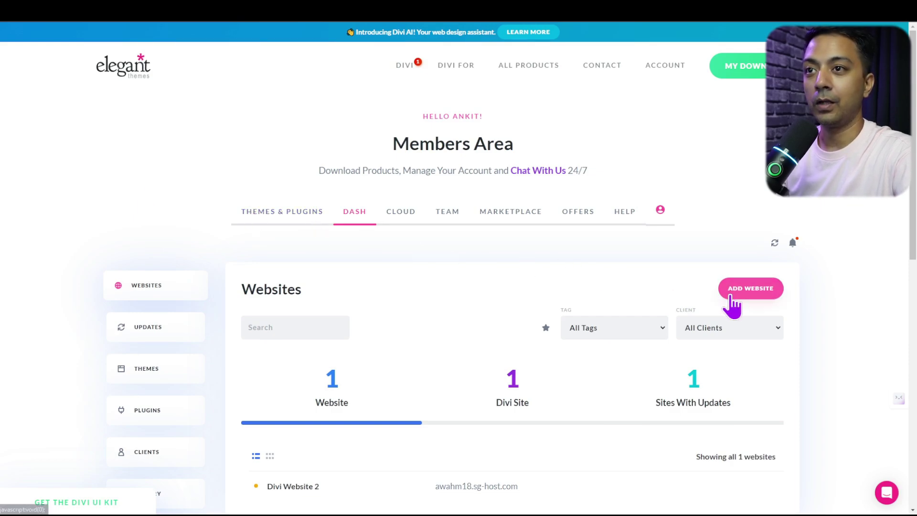
Add a new website to Divi Dash with its URL, WordPress username and password, without auto-installing any products
click(745, 298)
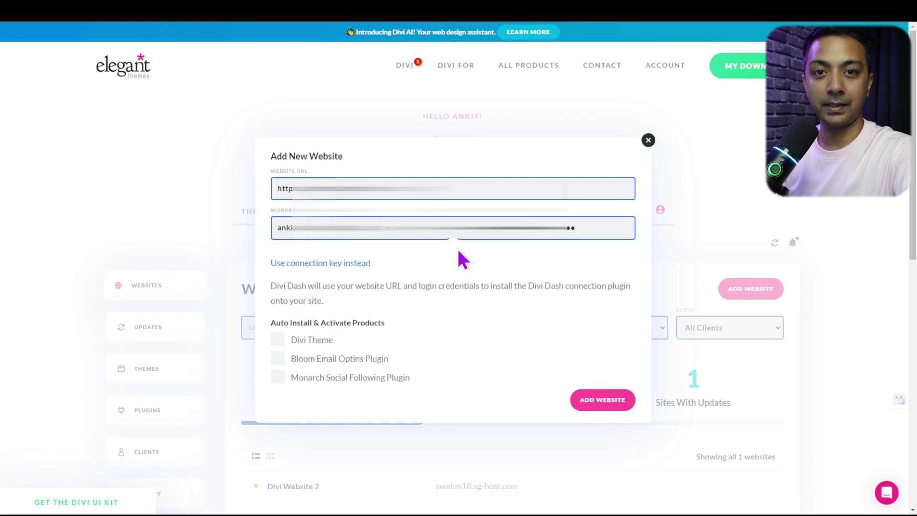
click(611, 410)
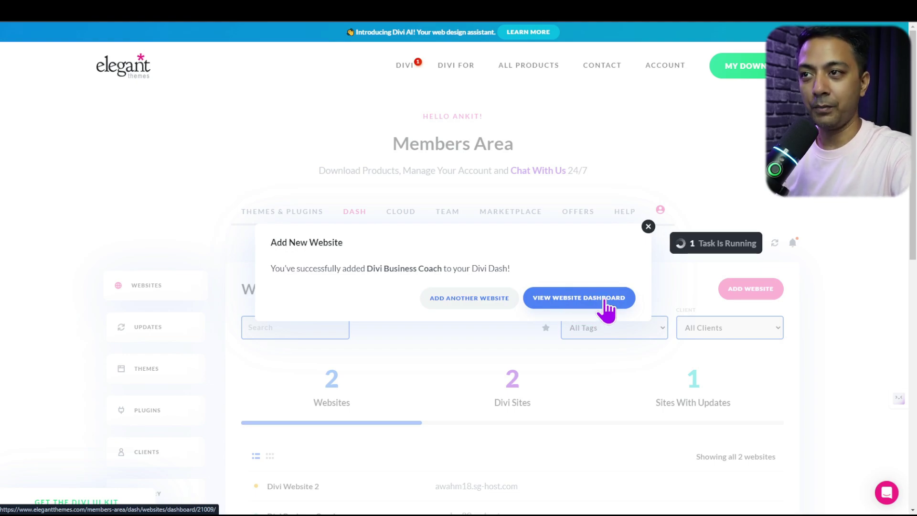
click(648, 226)
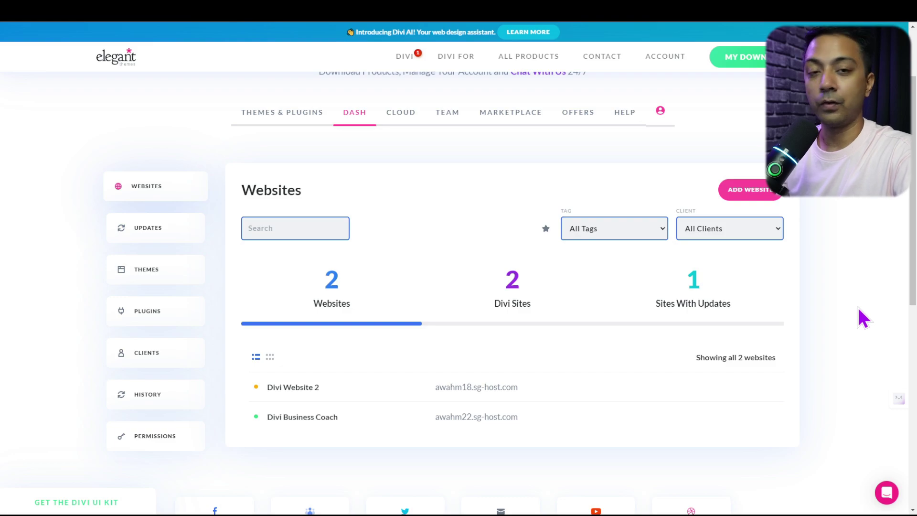
Open the Divi Business Coach site's dashboard from the websites list
click(160, 194)
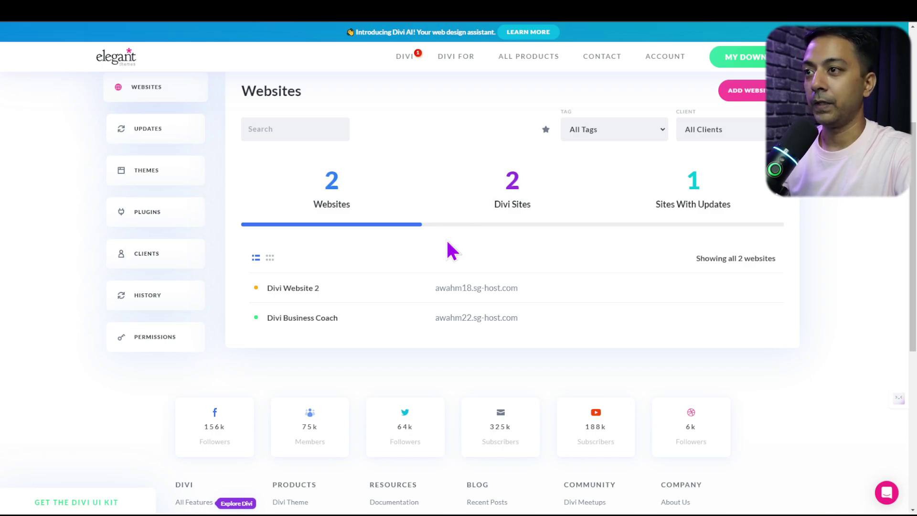
mouse_move(289, 328)
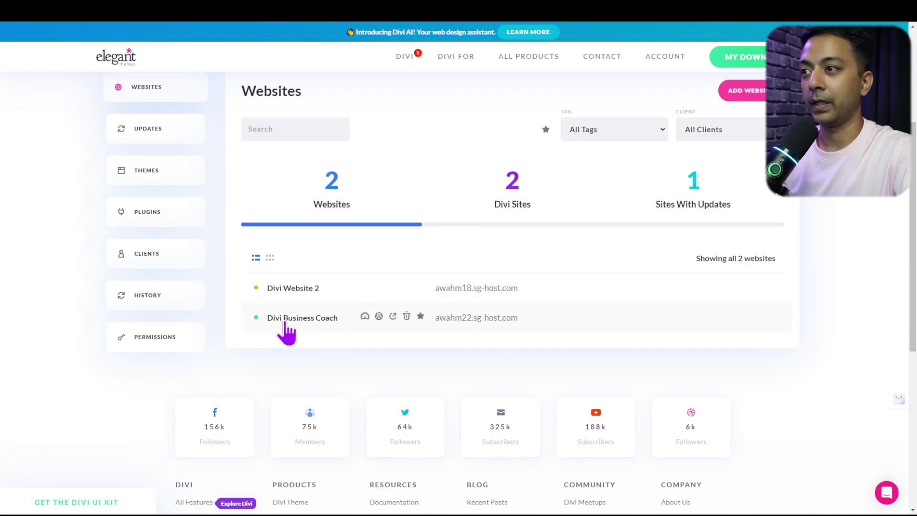
click(285, 320)
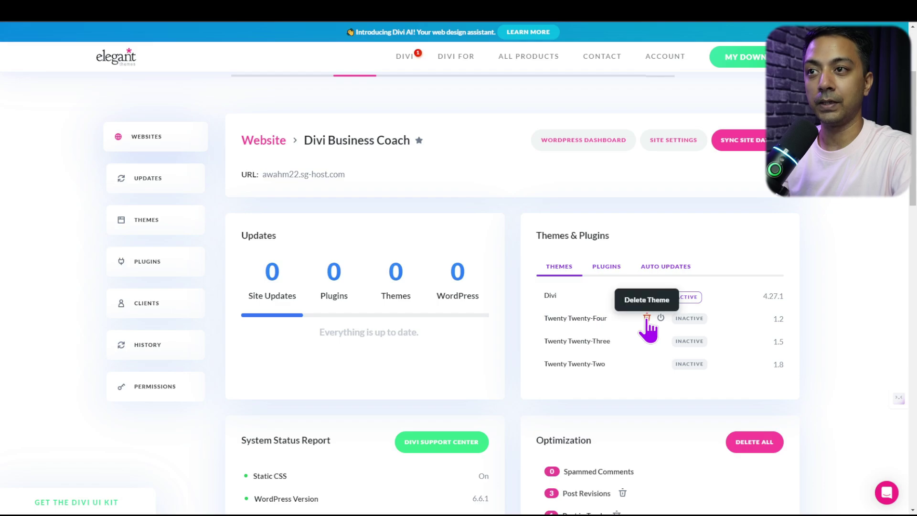
Delete the inactive Twenty Twenty-Four and Twenty Twenty-Two themes from the Divi Business Coach site
click(646, 318)
click(495, 300)
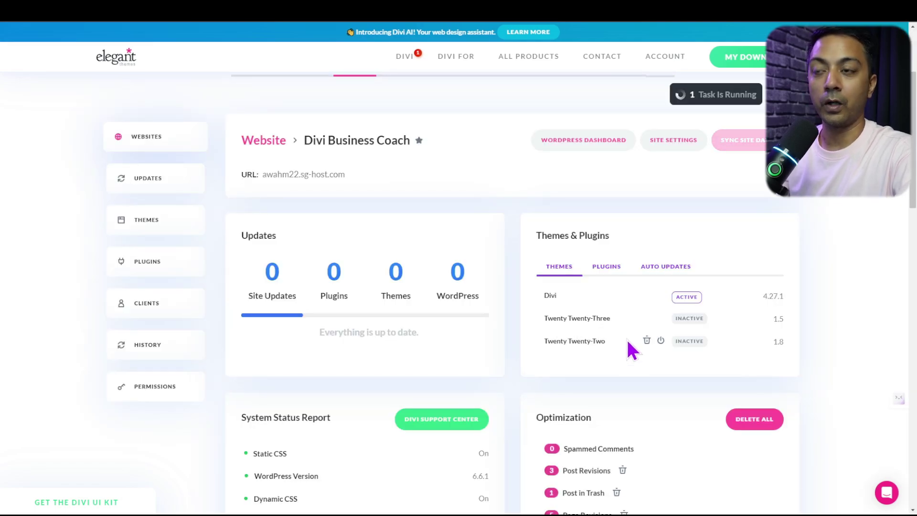
click(646, 339)
click(494, 309)
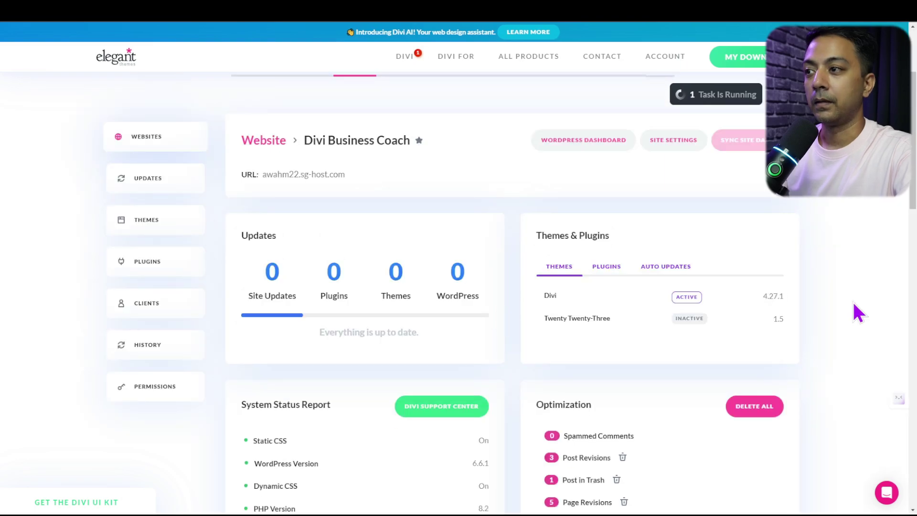
Delete the trashed post through the site's Optimization section
scroll(851, 300, down, 3)
scroll(851, 299, down, 1)
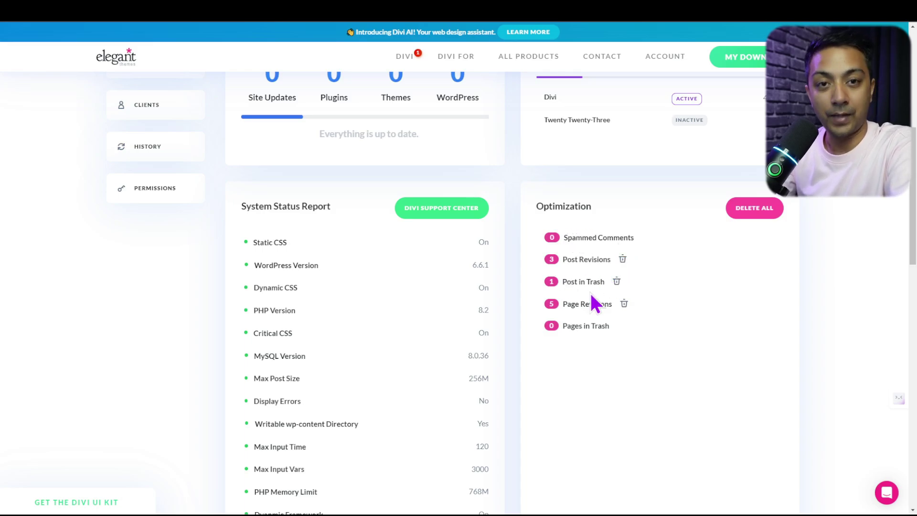
click(616, 281)
click(557, 296)
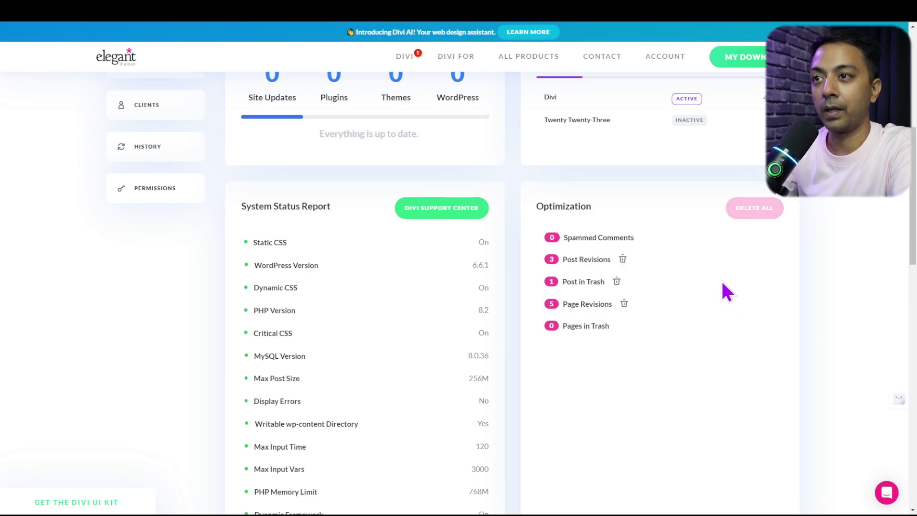
Examine the Site Users and Website Notes sections of the Divi Business Coach dashboard
scroll(696, 268, down, 8)
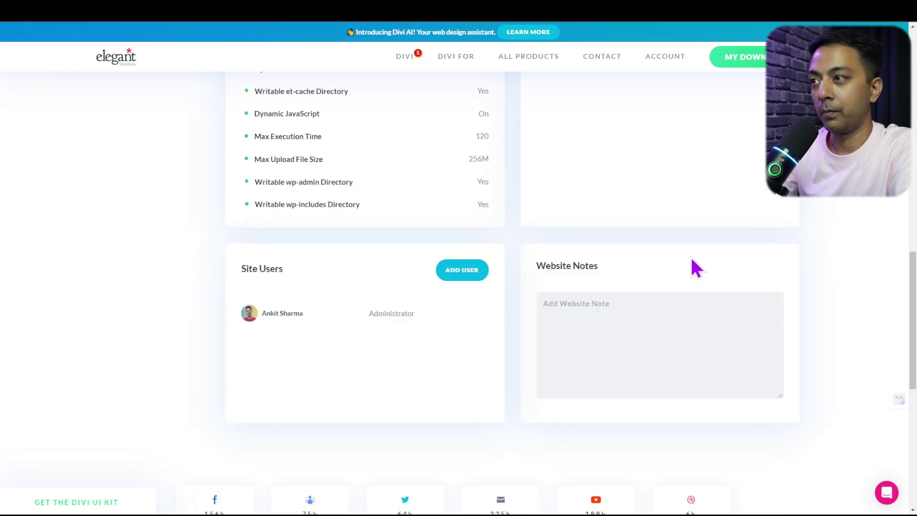
click(593, 322)
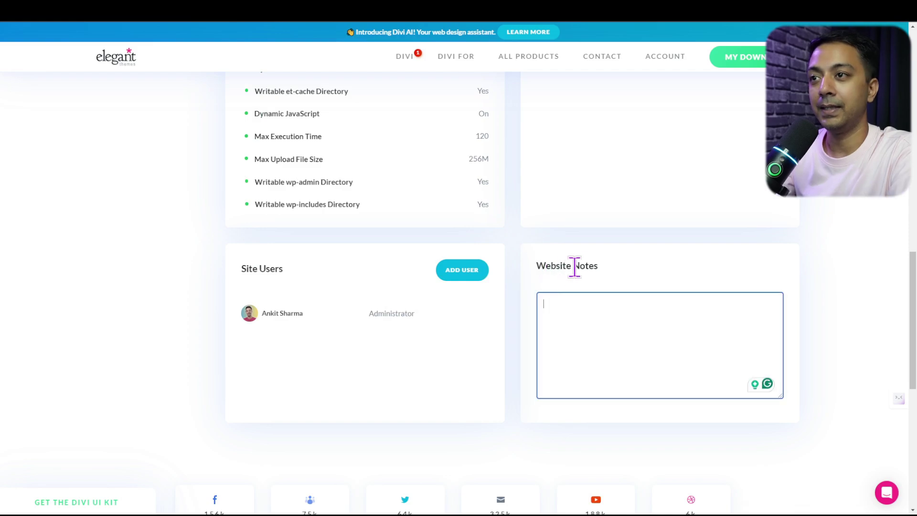
click(772, 272)
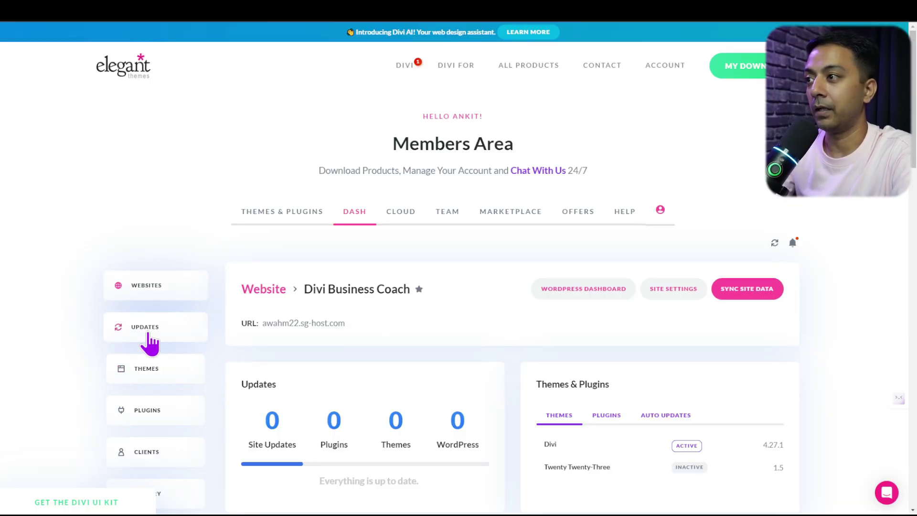
Open the updates overview for all websites, select every listed update and expand the pending updates of Divi Website 2
click(278, 288)
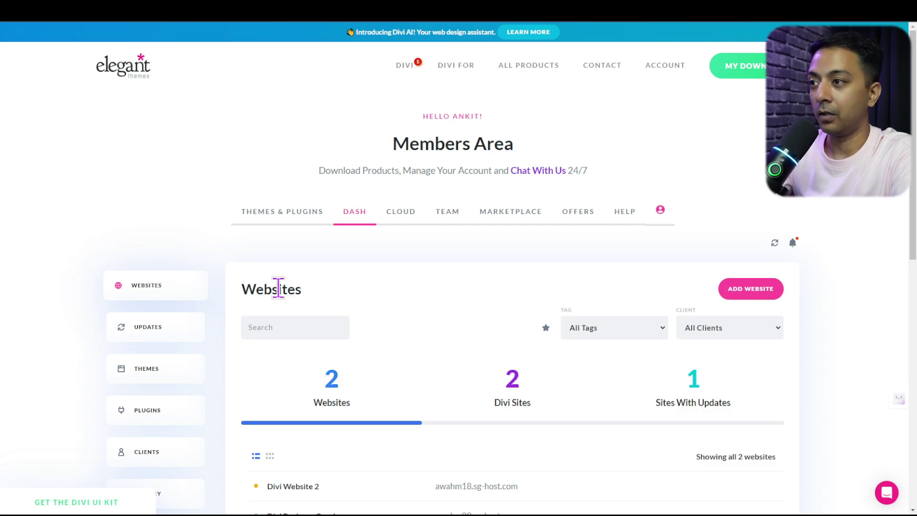
click(133, 328)
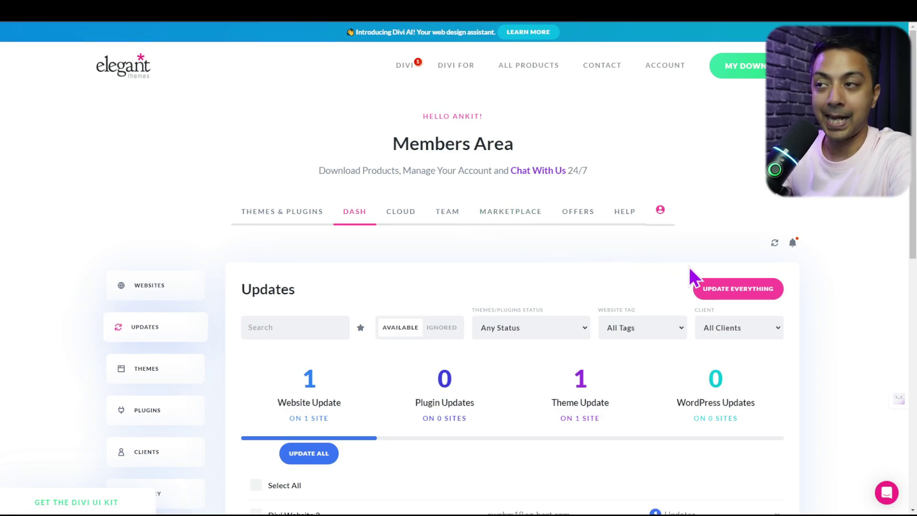
scroll(346, 379, down, 1)
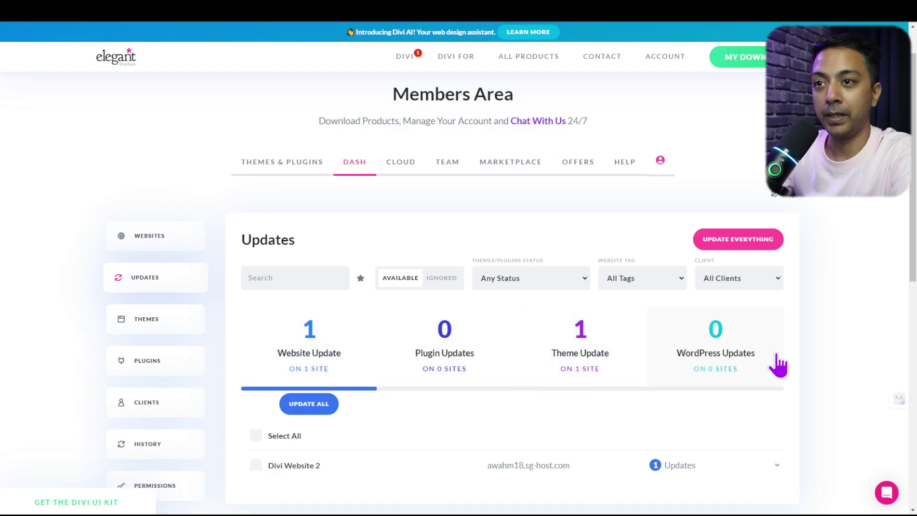
scroll(849, 358, down, 3)
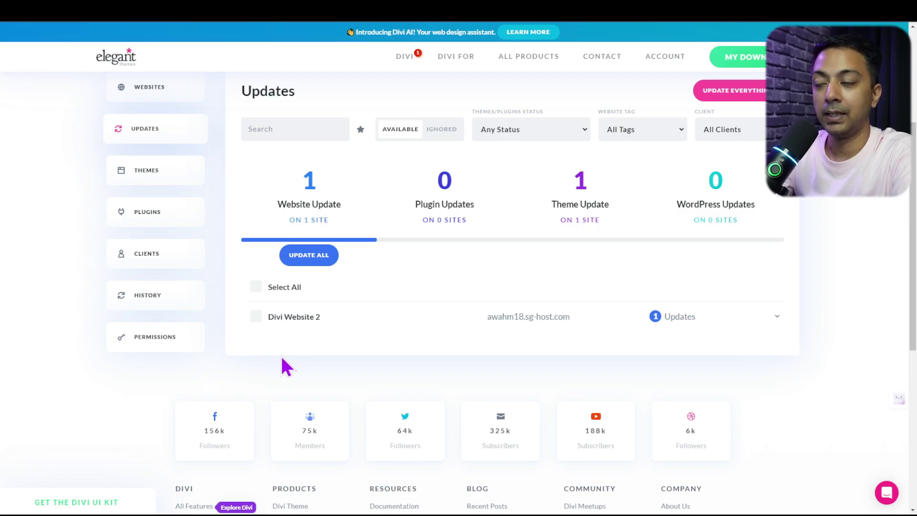
click(256, 287)
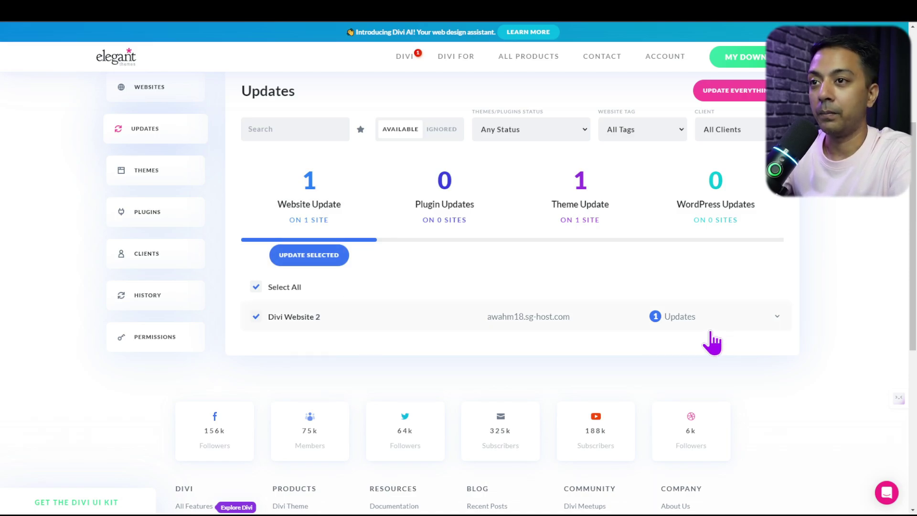
click(781, 317)
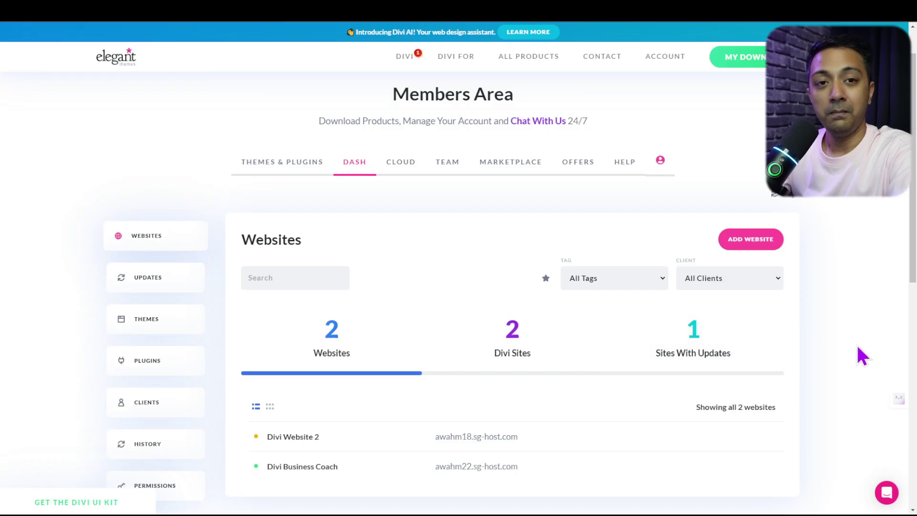
Reopen the Divi Business Coach dashboard from the websites list
scroll(406, 312, down, 1)
mouse_move(362, 426)
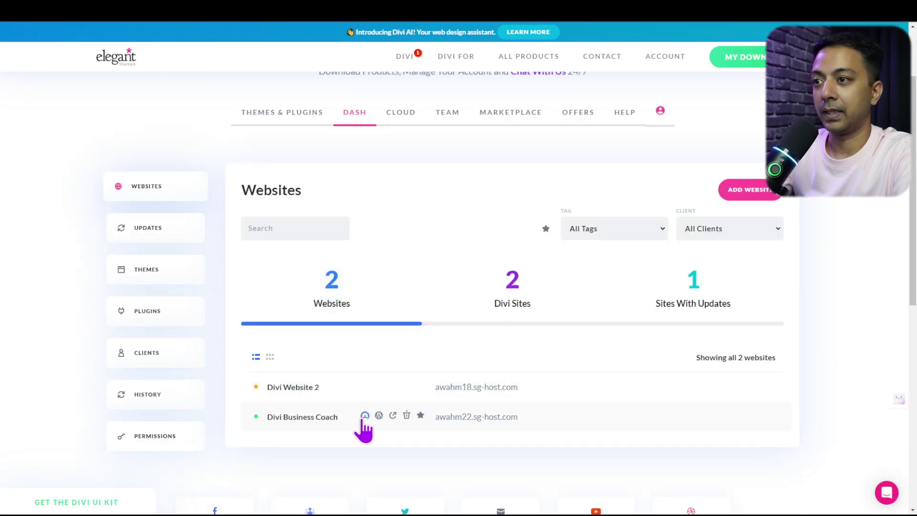
click(341, 421)
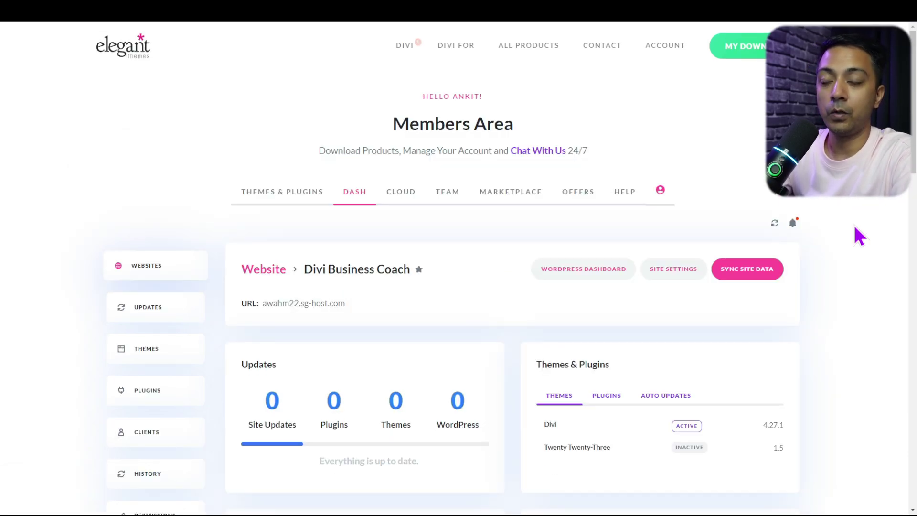
Open the new user form for the Divi Business Coach site and view the available user roles
scroll(912, 188, down, 6)
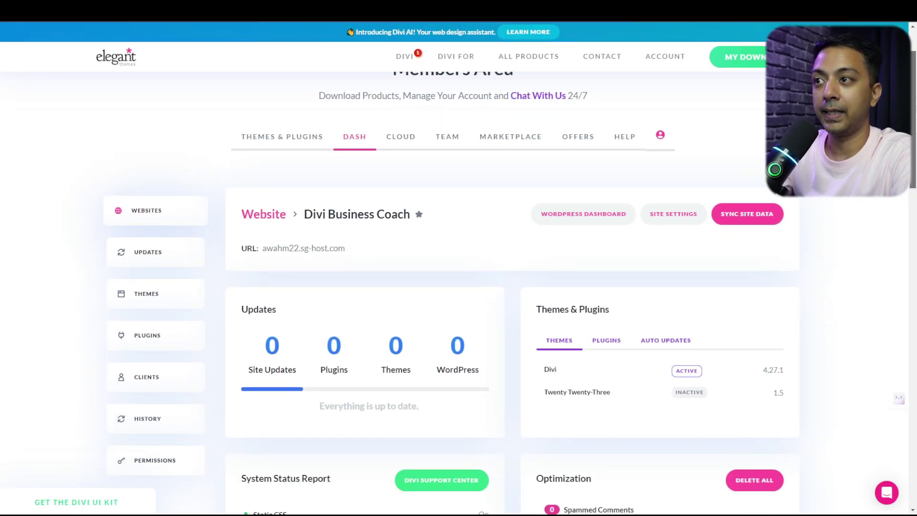
drag(911, 189, 907, 388)
scroll(242, 164, up, 3)
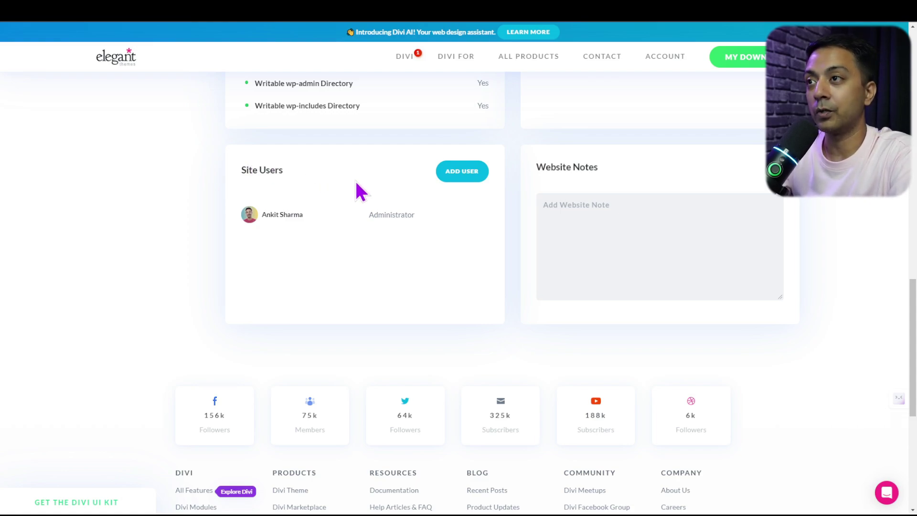
click(464, 176)
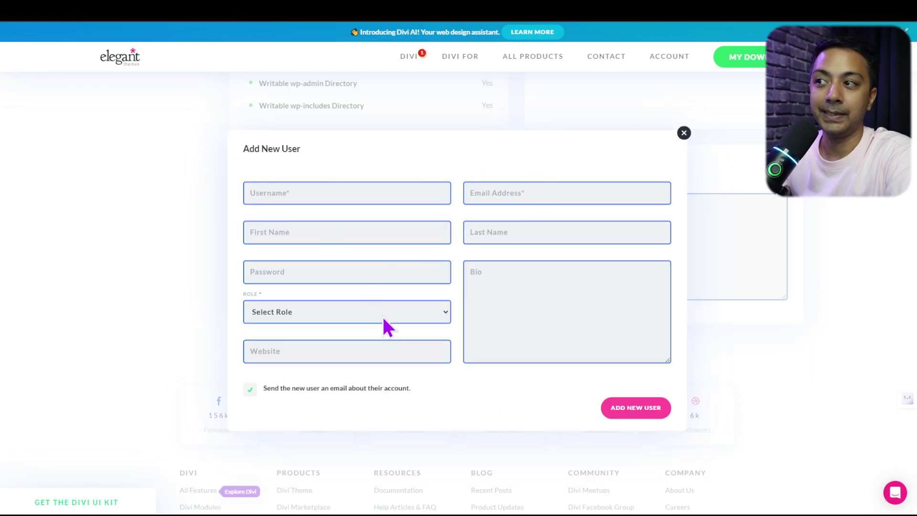
click(387, 318)
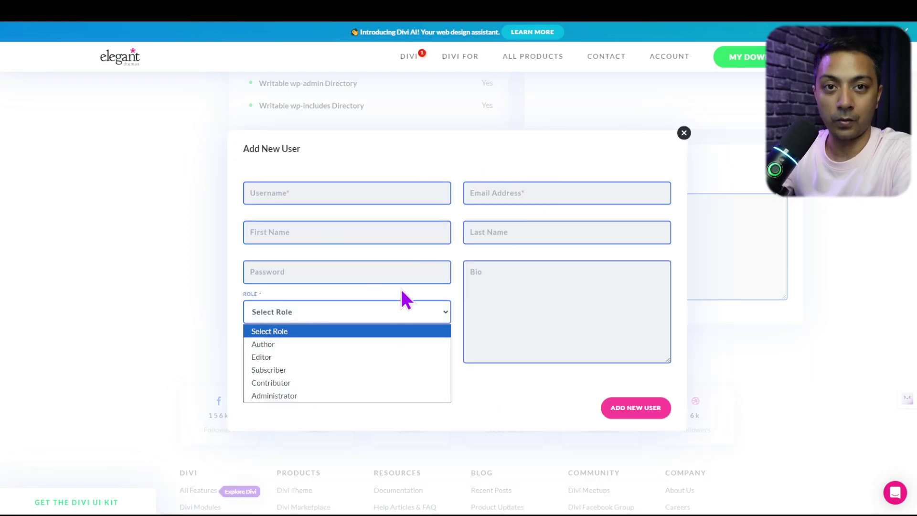
click(595, 409)
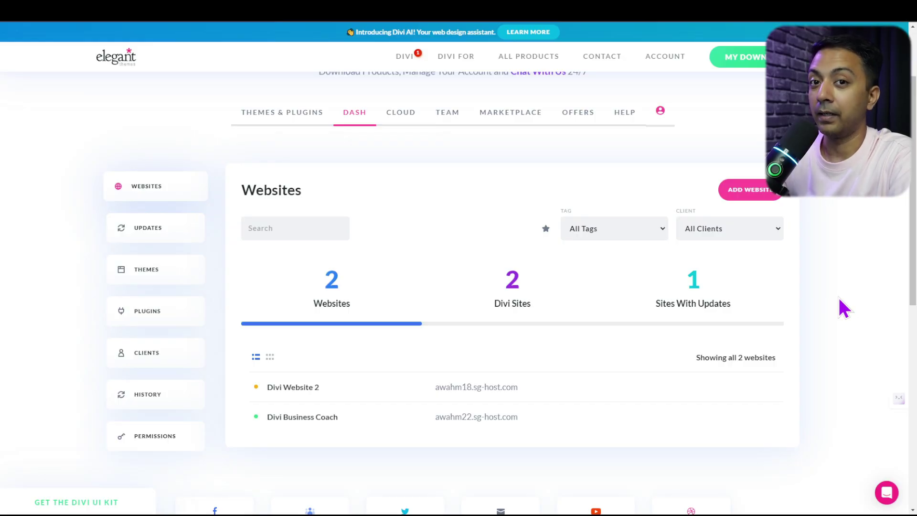
Add a new client with name, company, email address and phone number, and assign the Divi Business Coach website to it
click(143, 363)
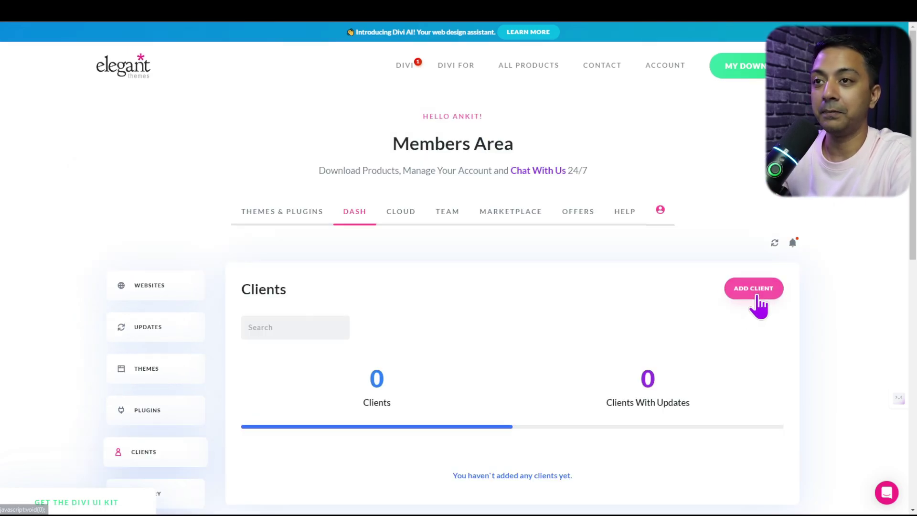
click(755, 293)
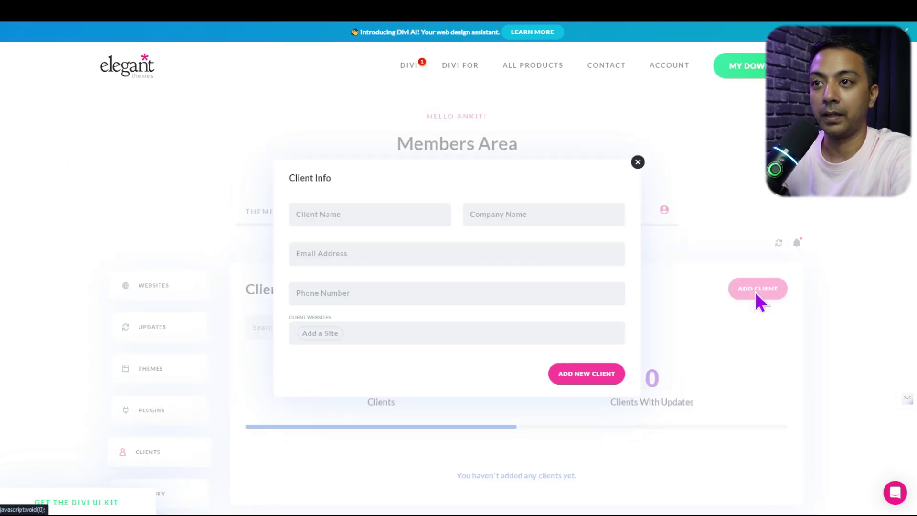
click(374, 214)
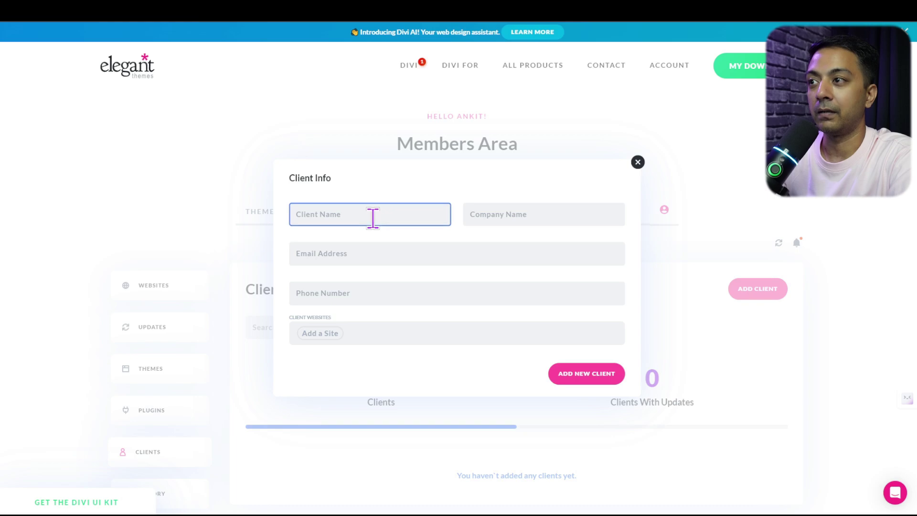
click(520, 220)
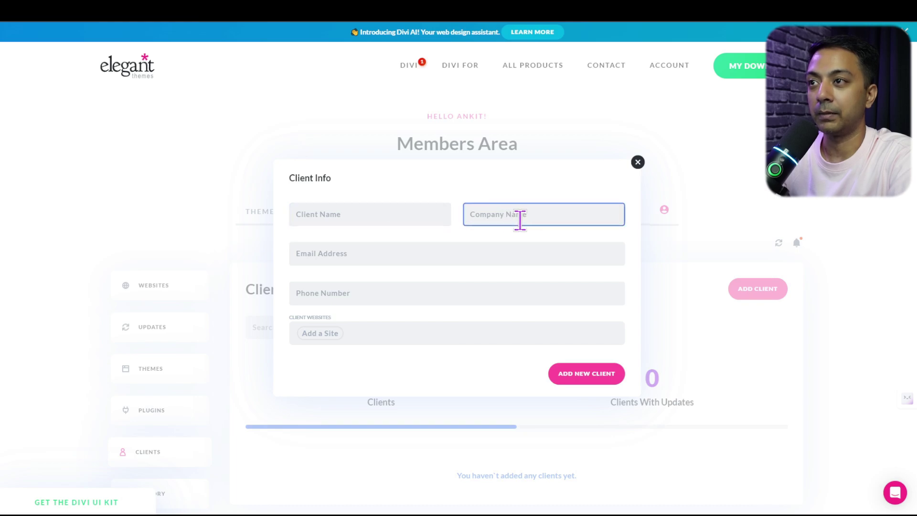
click(326, 337)
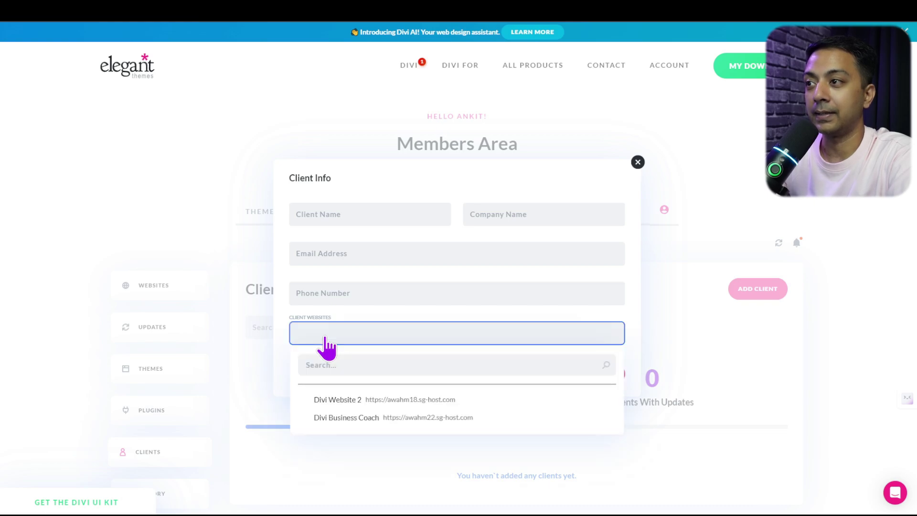
click(387, 419)
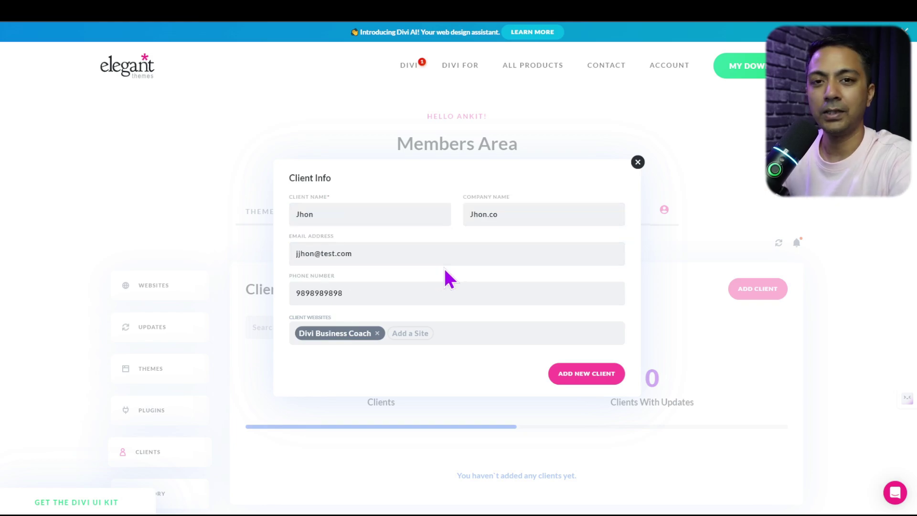
click(588, 374)
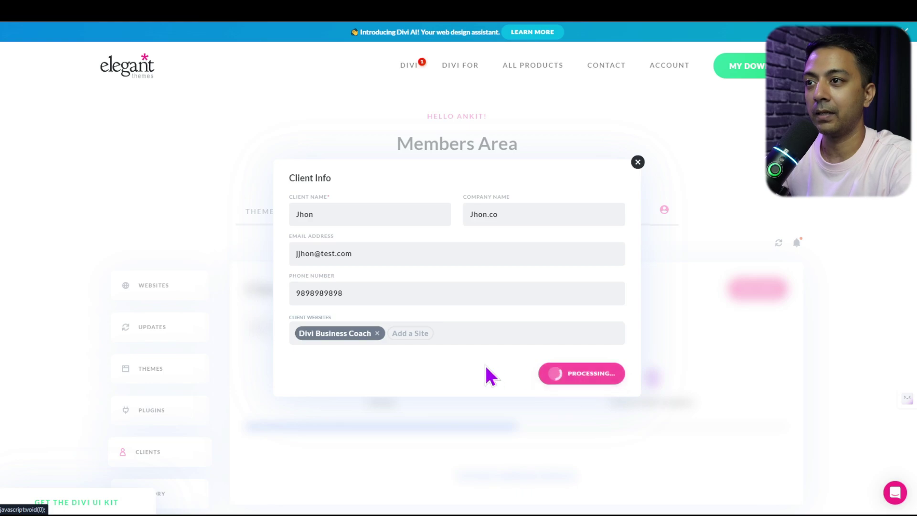
Open the new client's record from the clients list and view its details, client websites and notes area
scroll(349, 267, down, 4)
scroll(420, 263, up, 3)
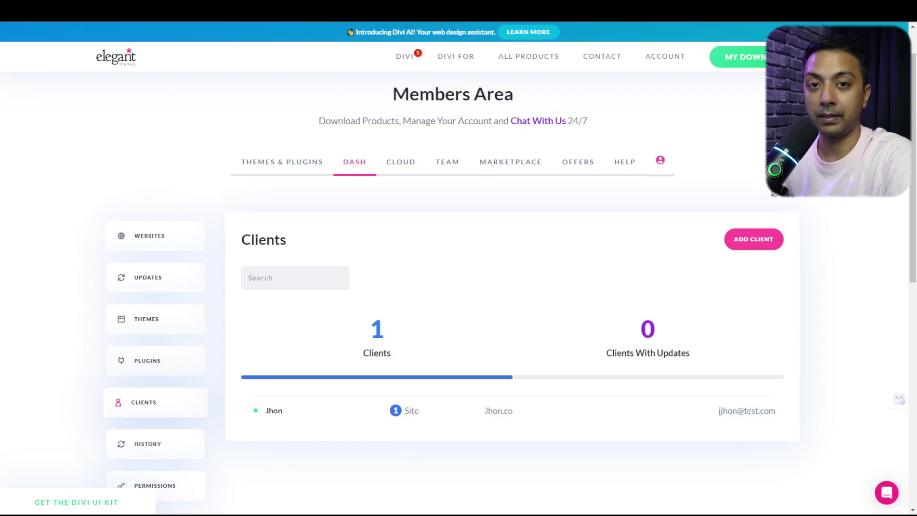
click(270, 412)
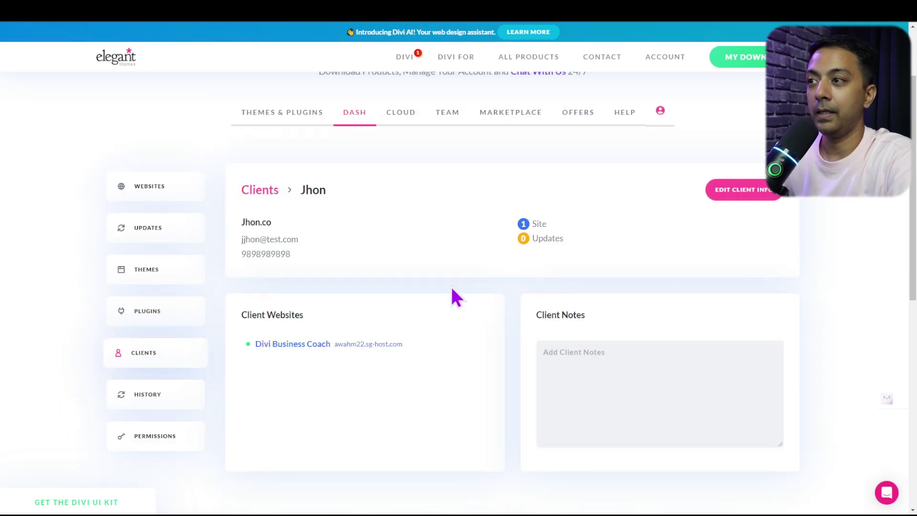
scroll(480, 272, down, 2)
scroll(480, 272, up, 1)
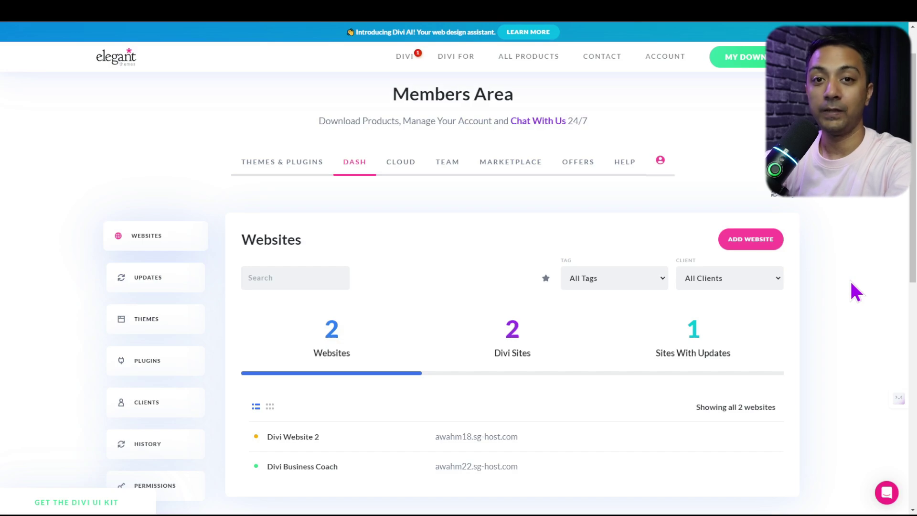
Open the themes overview for all websites and expand Twenty Twenty-Four to view the sites where it is installed
click(145, 319)
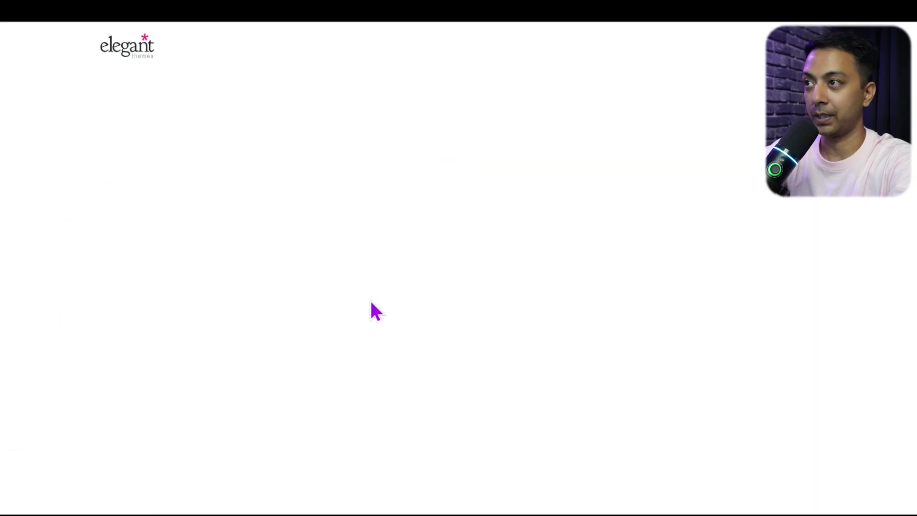
scroll(377, 309, down, 3)
scroll(377, 311, down, 1)
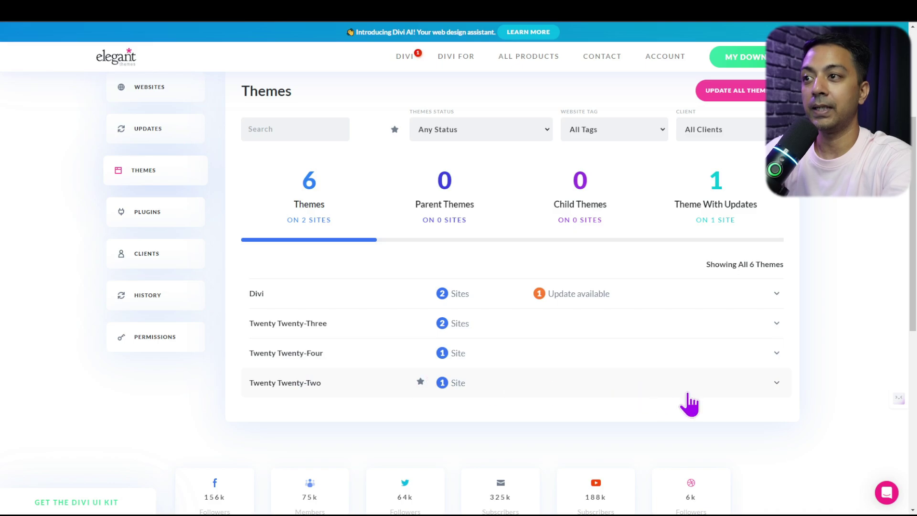
click(777, 354)
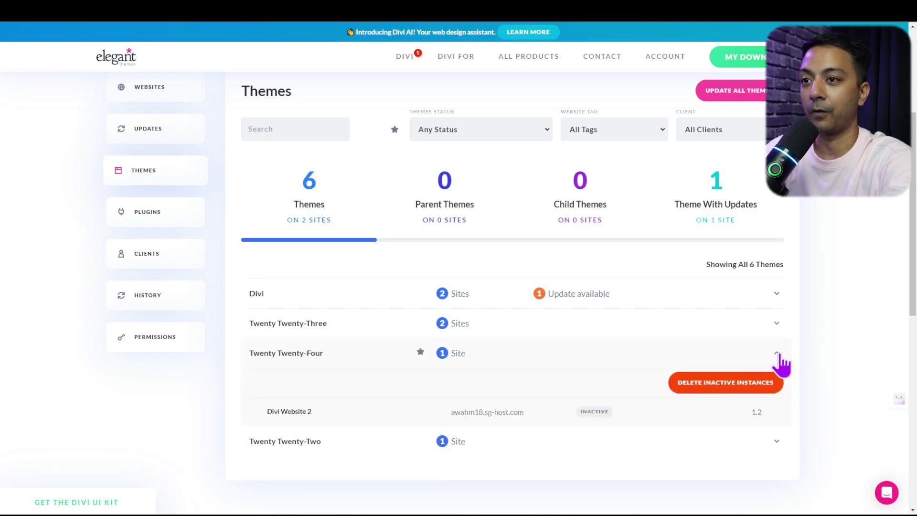
click(289, 362)
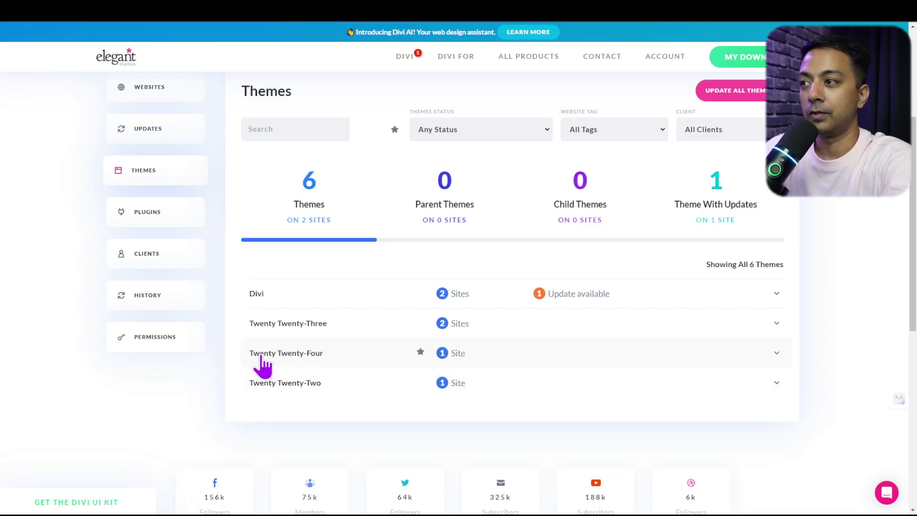
click(365, 353)
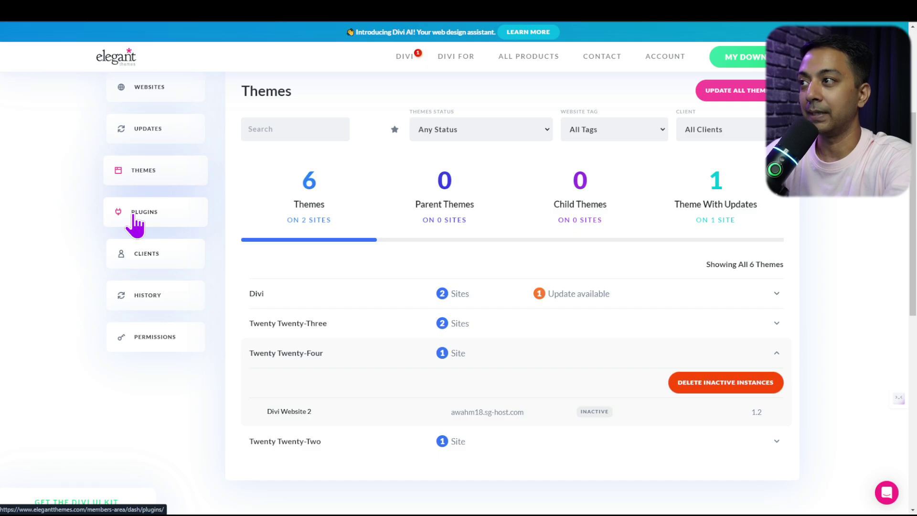
Review the plugins overview, the team permissions and the action history for all websites, finishing on the history
click(135, 222)
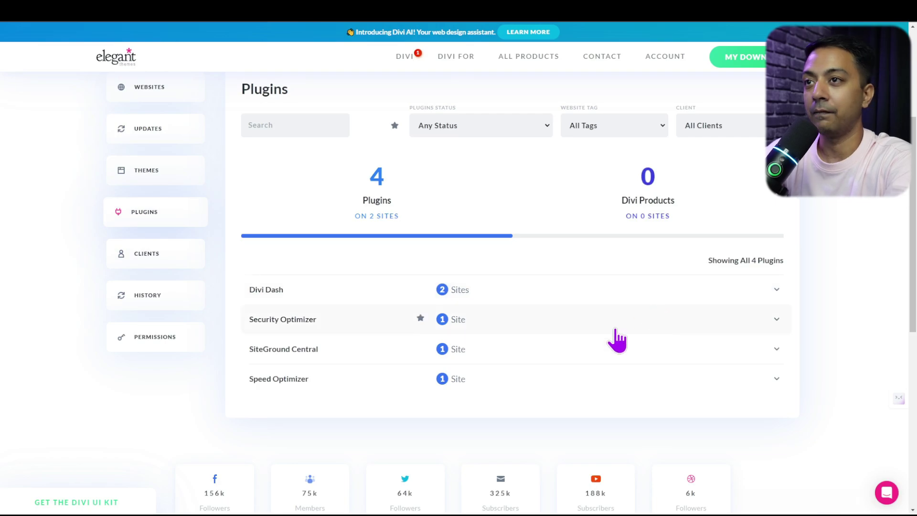
click(145, 295)
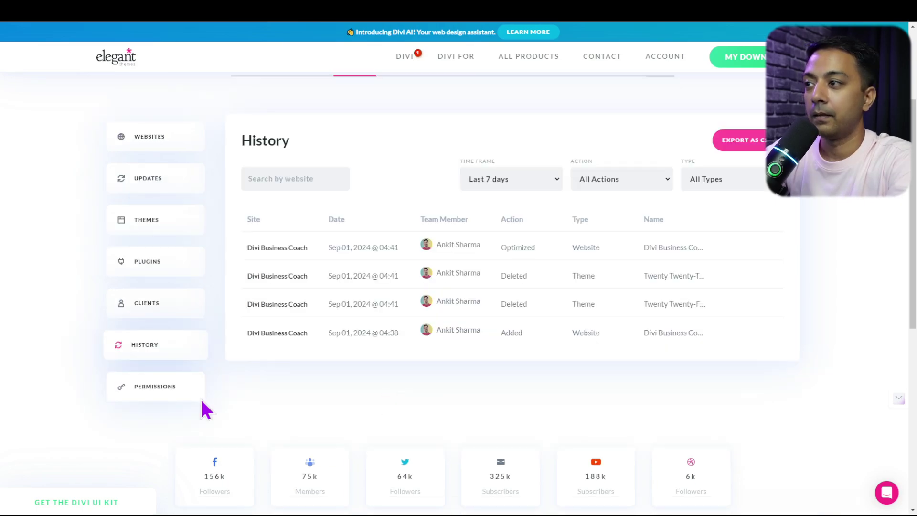
click(153, 397)
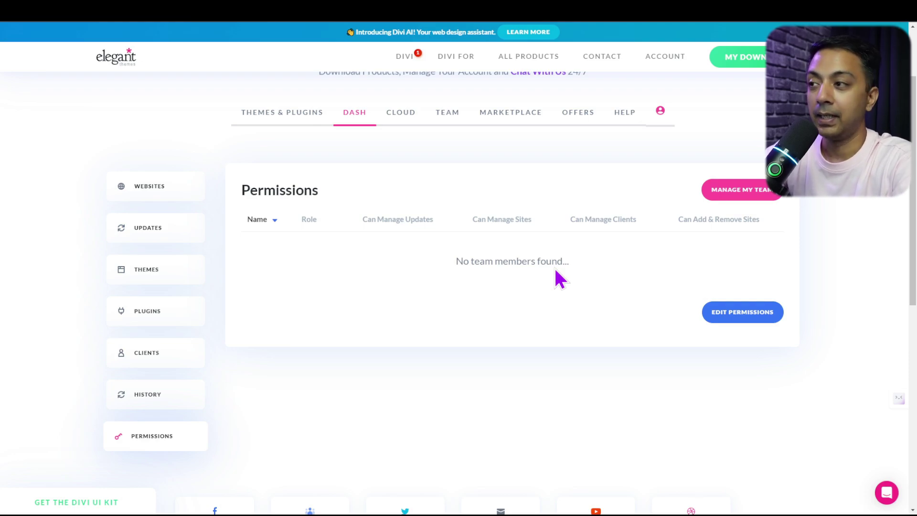
click(165, 407)
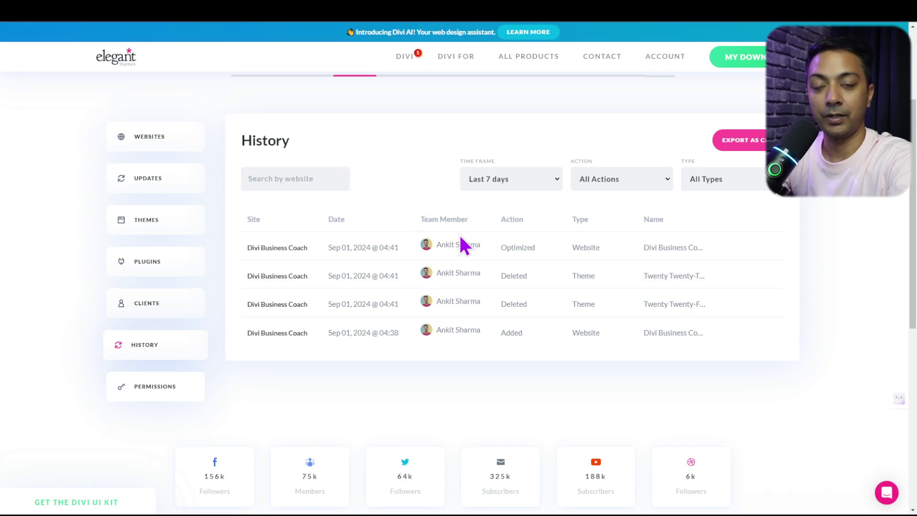